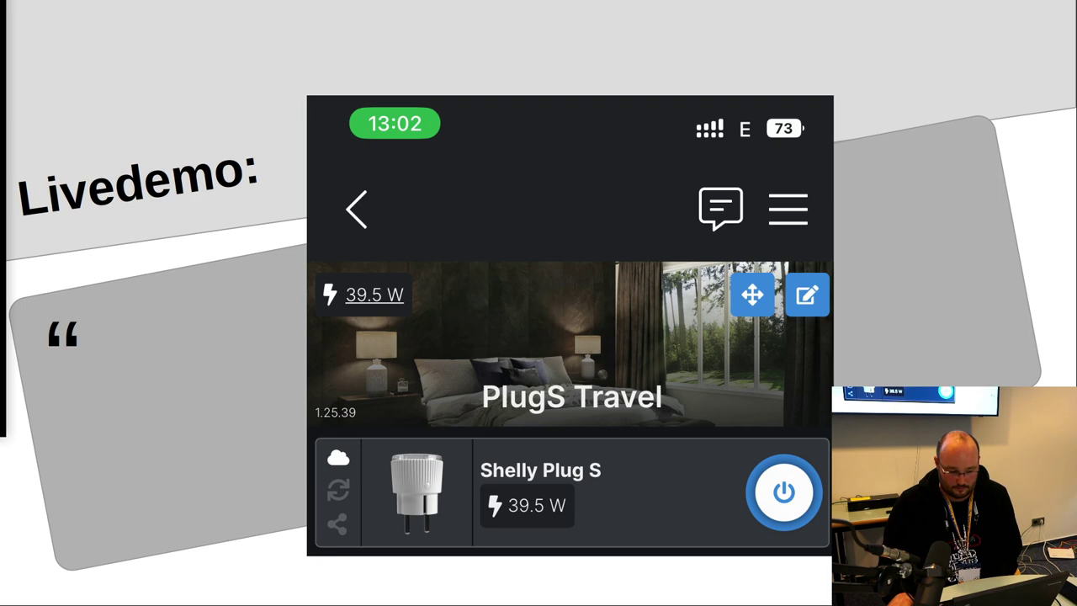
Switch to the Debian Client VM in VirtualBox and launch Firefox ESR on its desktop.
key(Right)
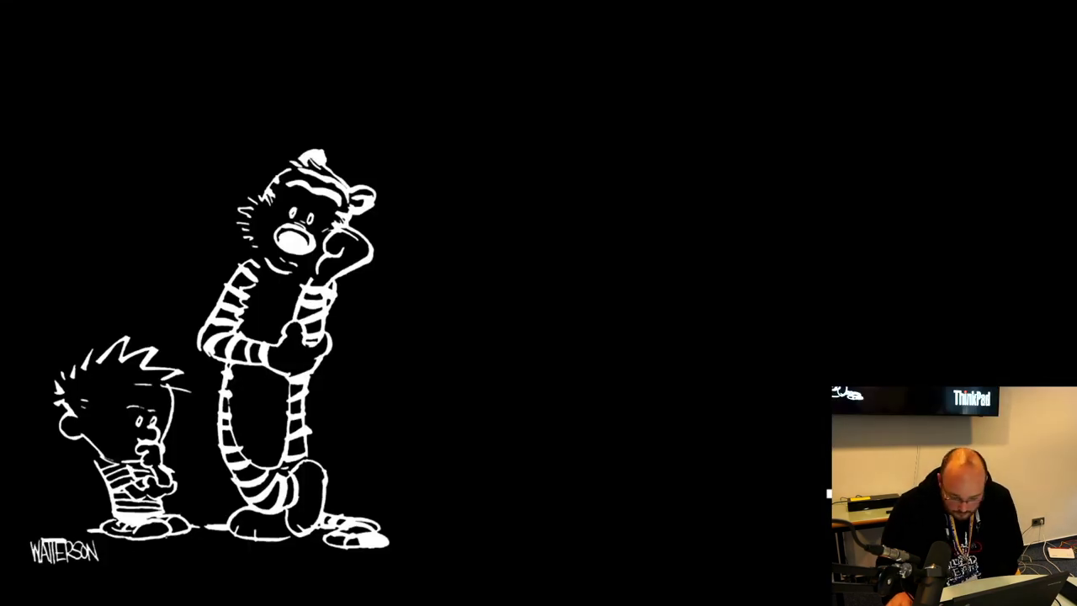
key(alt+Tab)
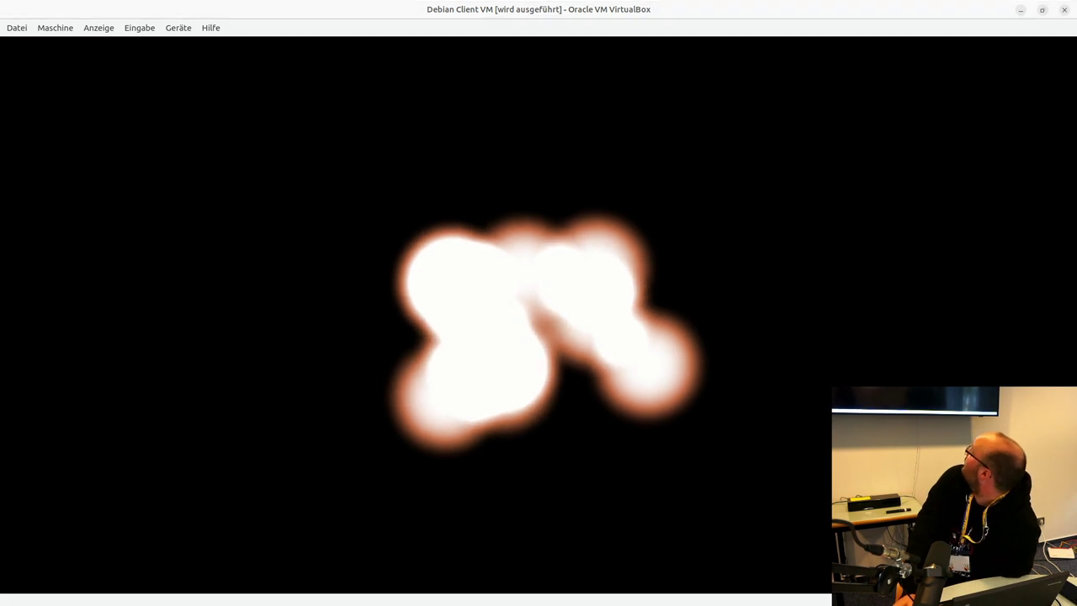
click(10, 586)
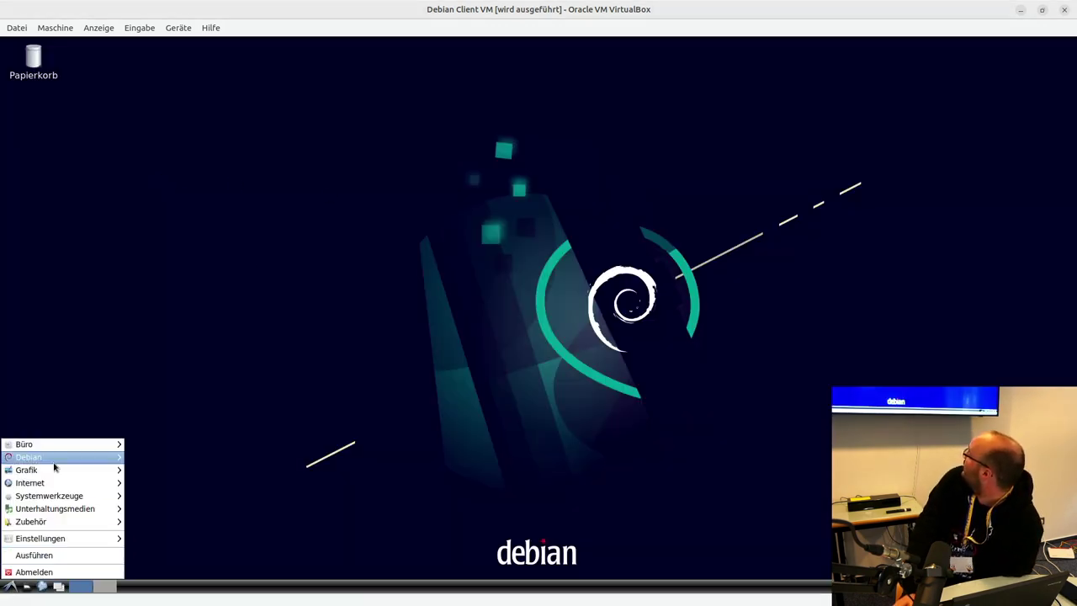
mouse_move(84, 520)
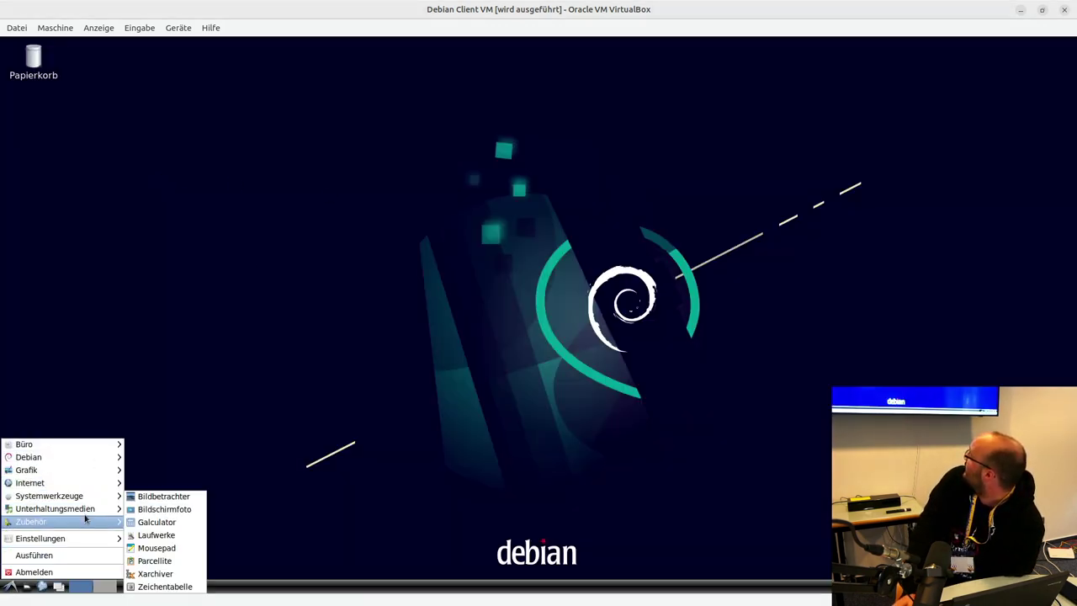
mouse_move(92, 482)
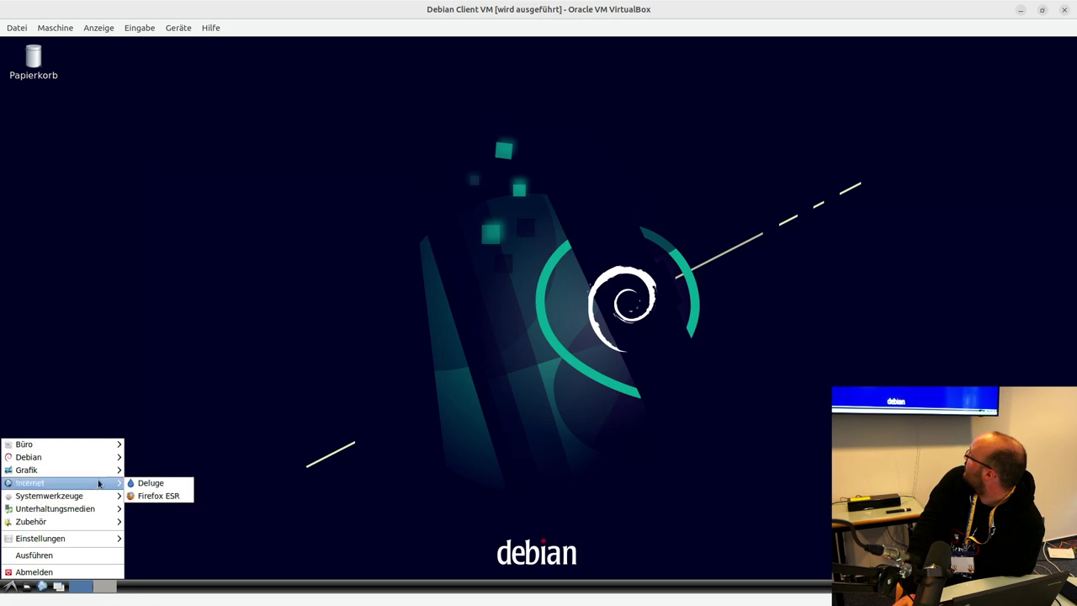
click(140, 496)
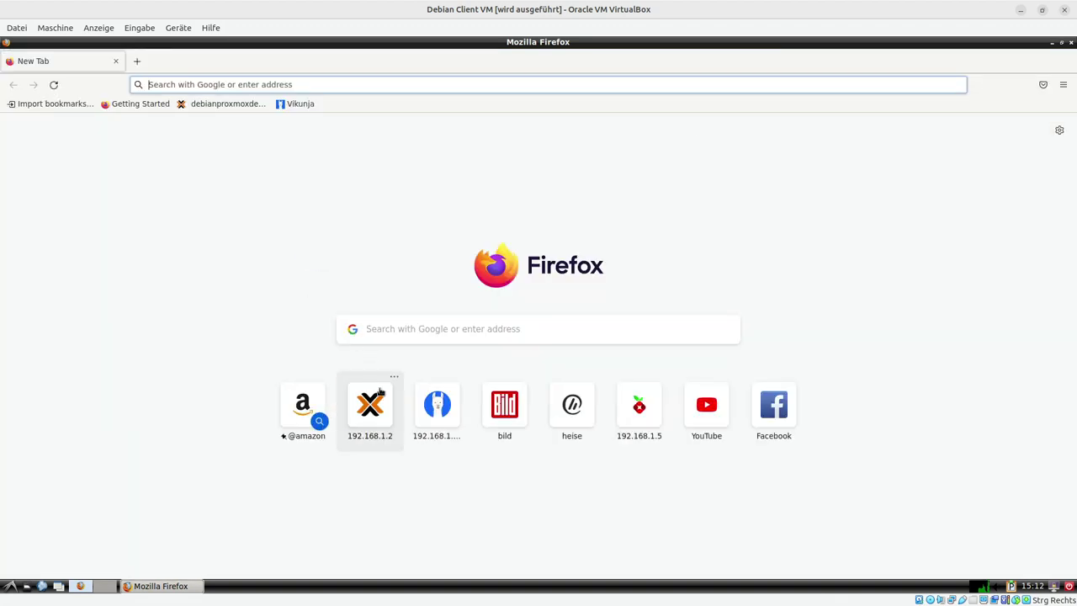
Open the Proxmox web interface at 192.168.1.2, log in as root and dismiss the subscription notice.
click(380, 392)
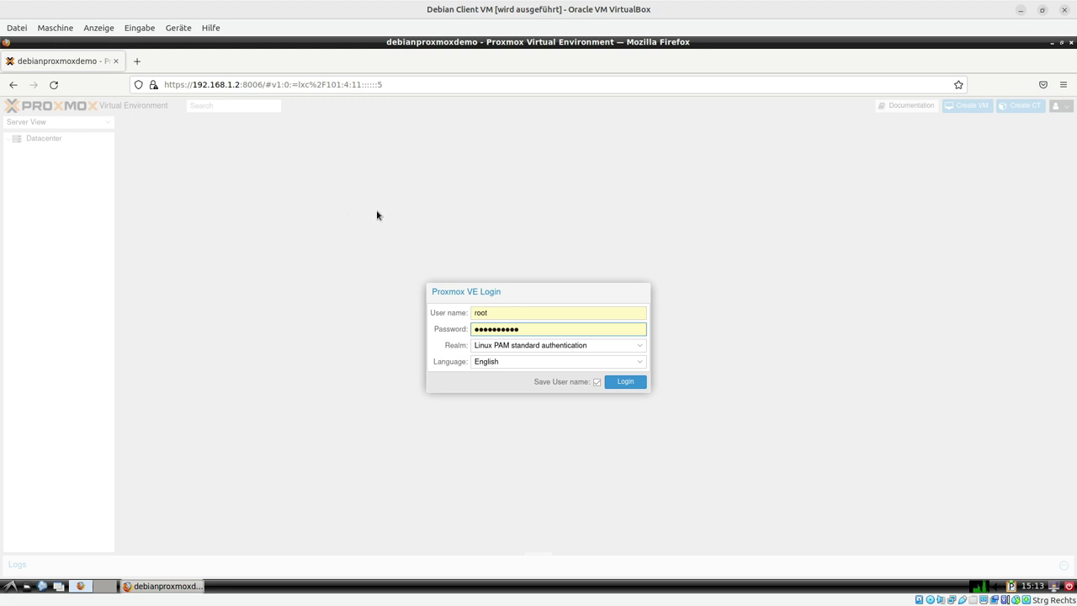
click(624, 381)
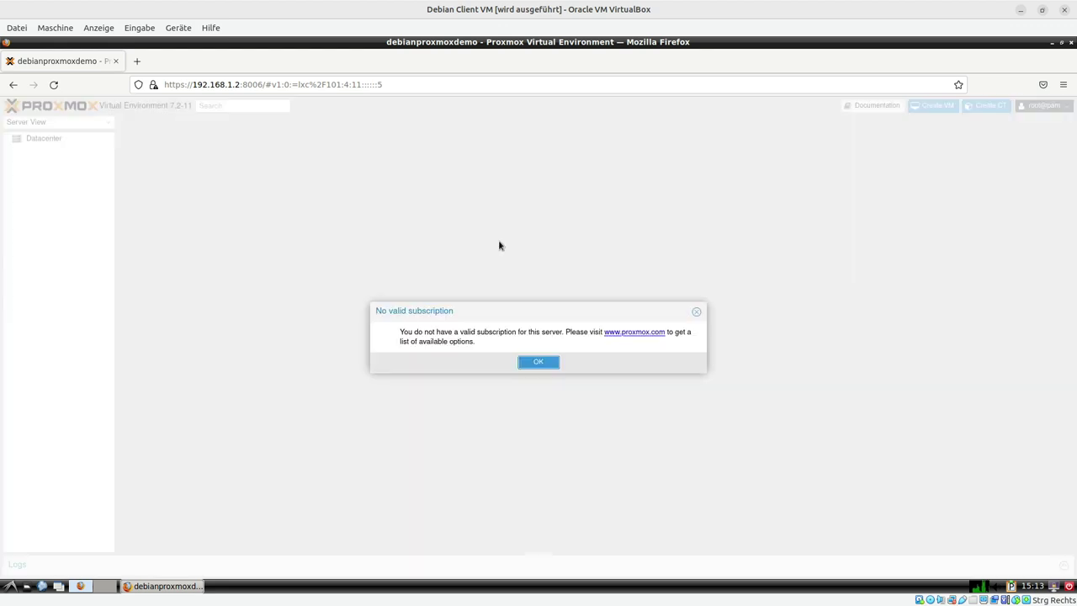
click(558, 365)
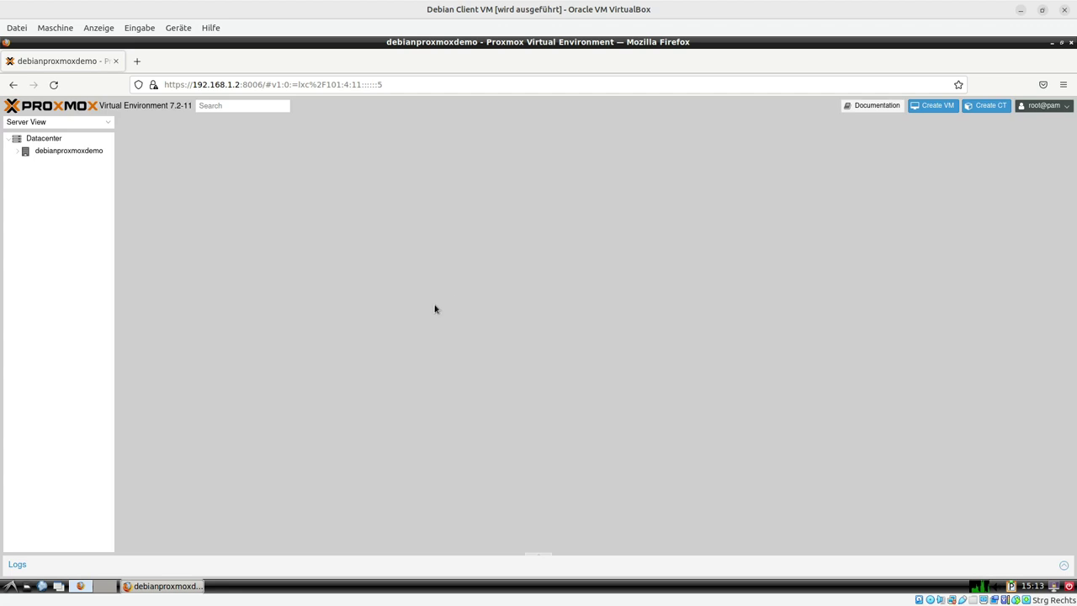
Expand the debianproxmoxdemo node in the server tree and view its summary.
click(96, 151)
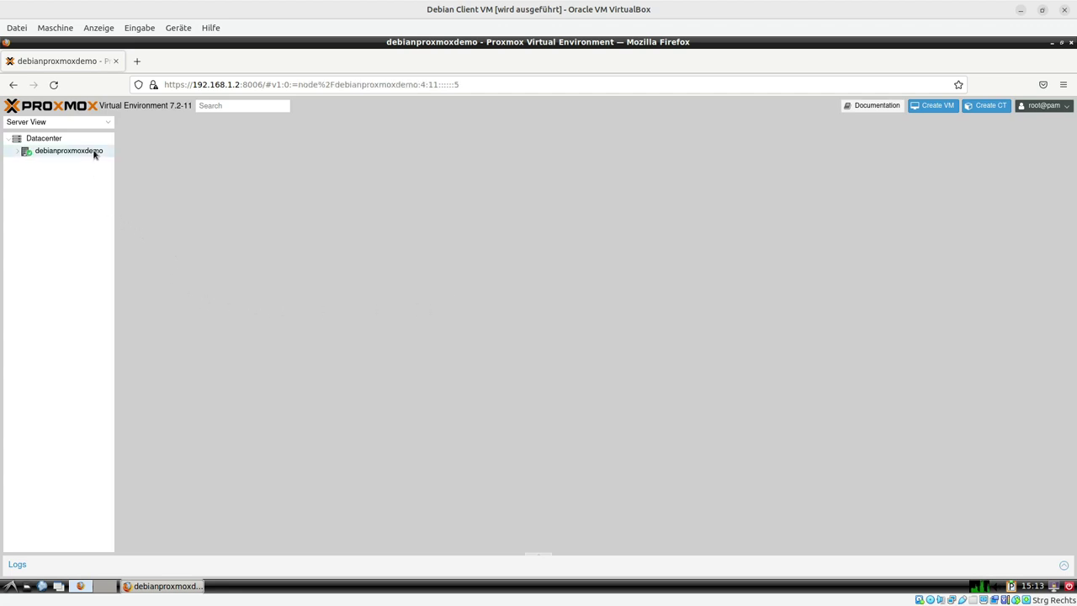
click(17, 151)
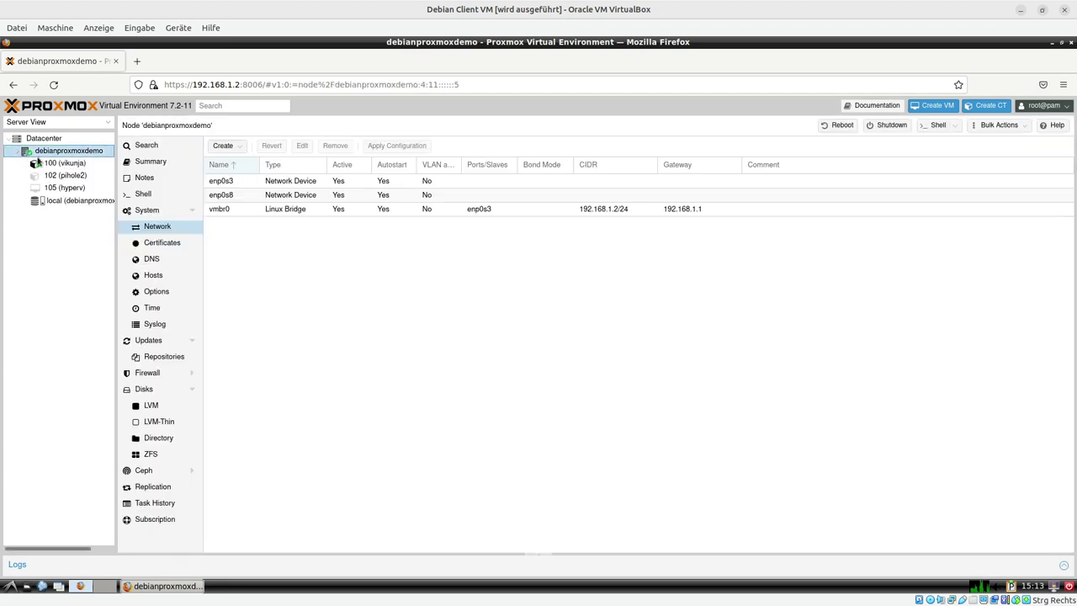
click(145, 160)
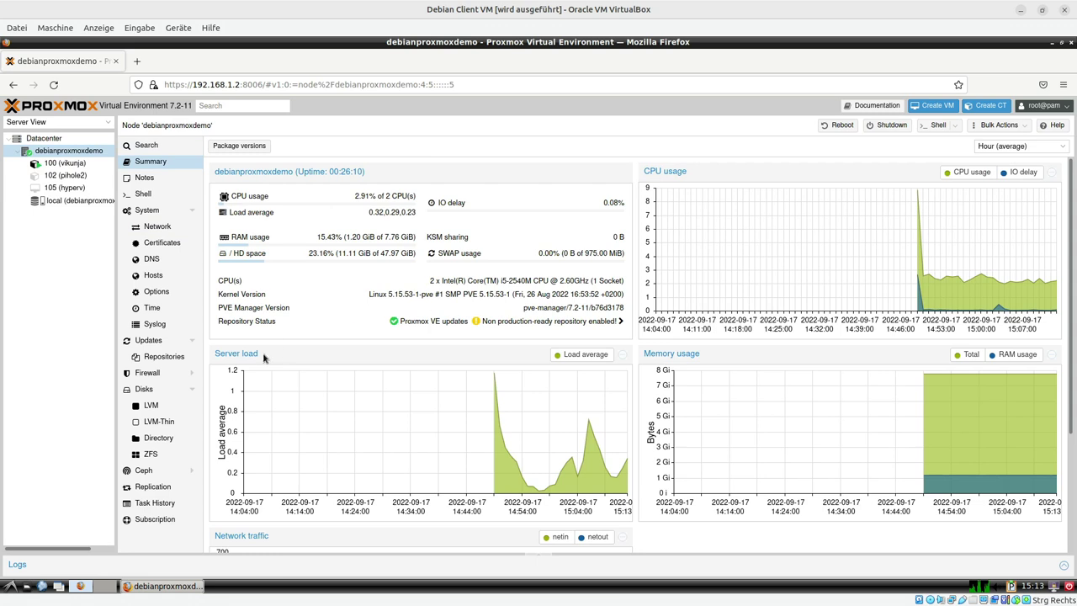
View the summary of container 100 (vikunja) and open the bookmarked Vikunja page in a new browser tab.
click(63, 164)
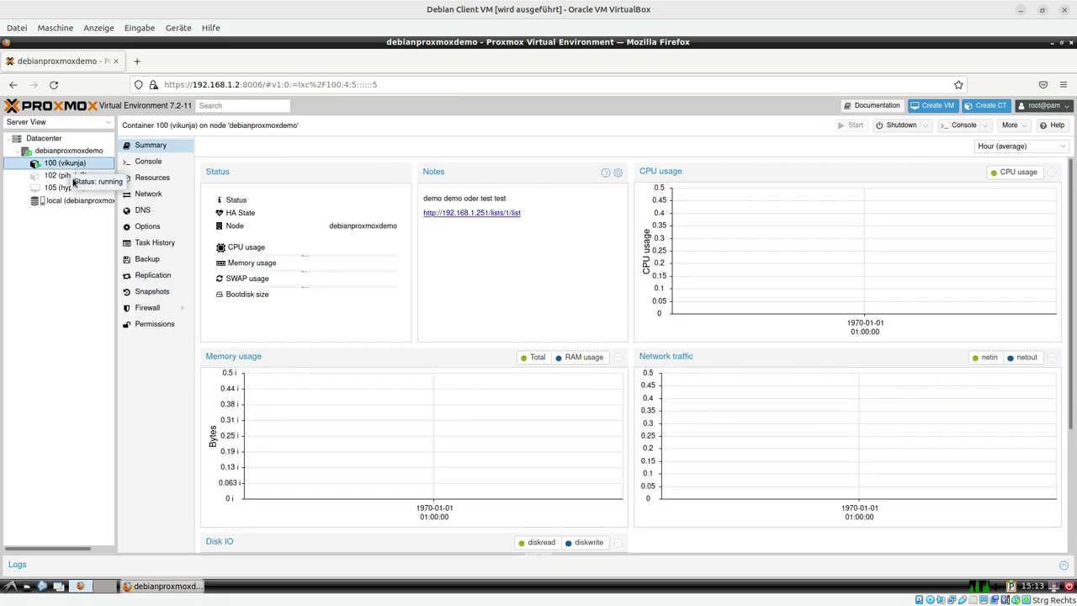
click(137, 61)
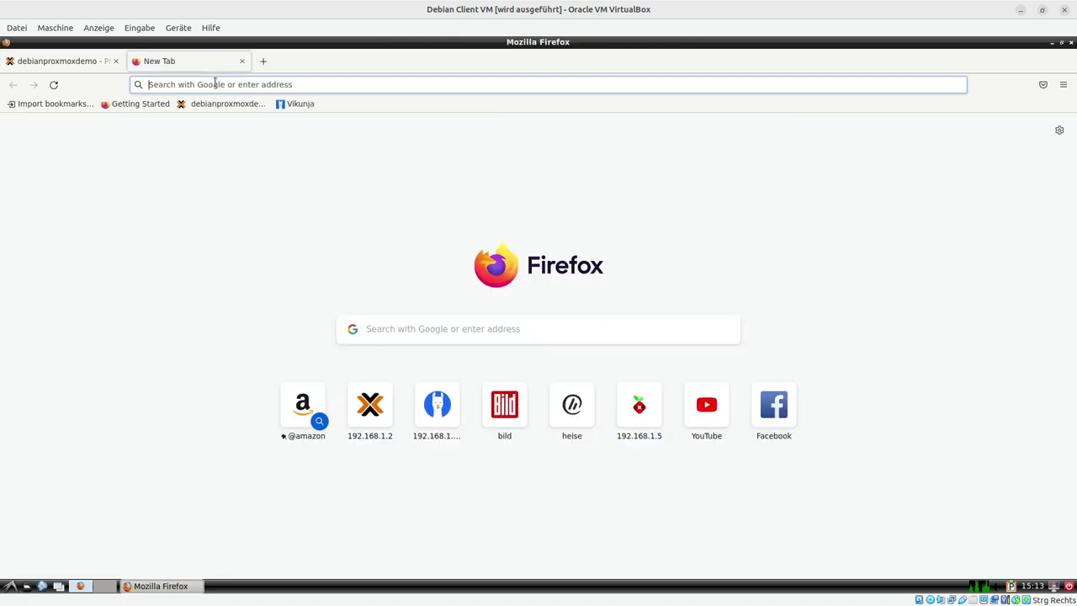
click(300, 104)
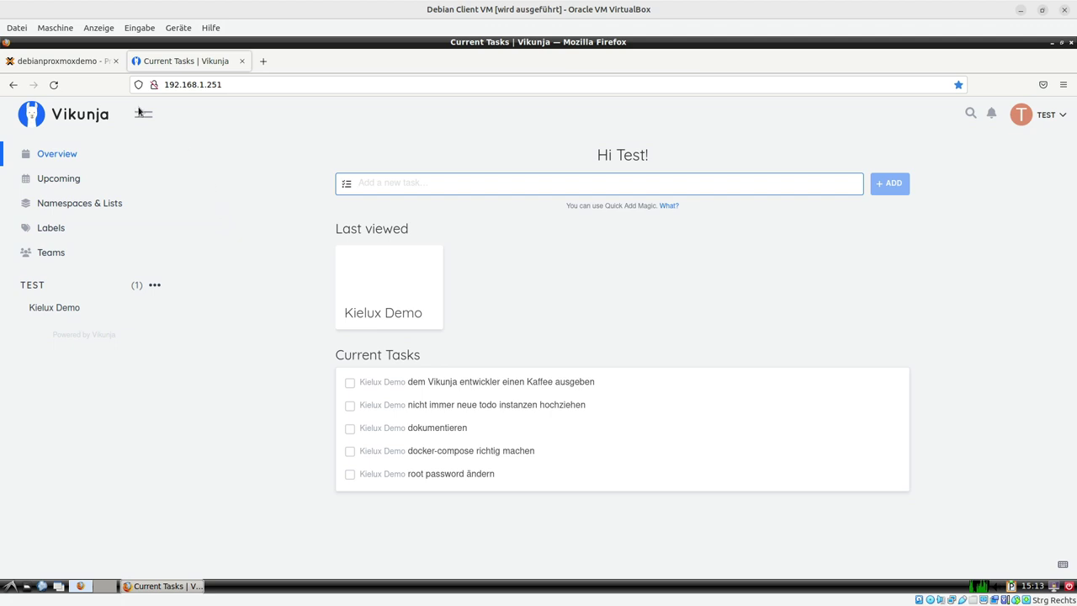
Back in Proxmox, start container 102 (pihole2) and check the summary of virtual machine 105 (hyperv).
click(77, 67)
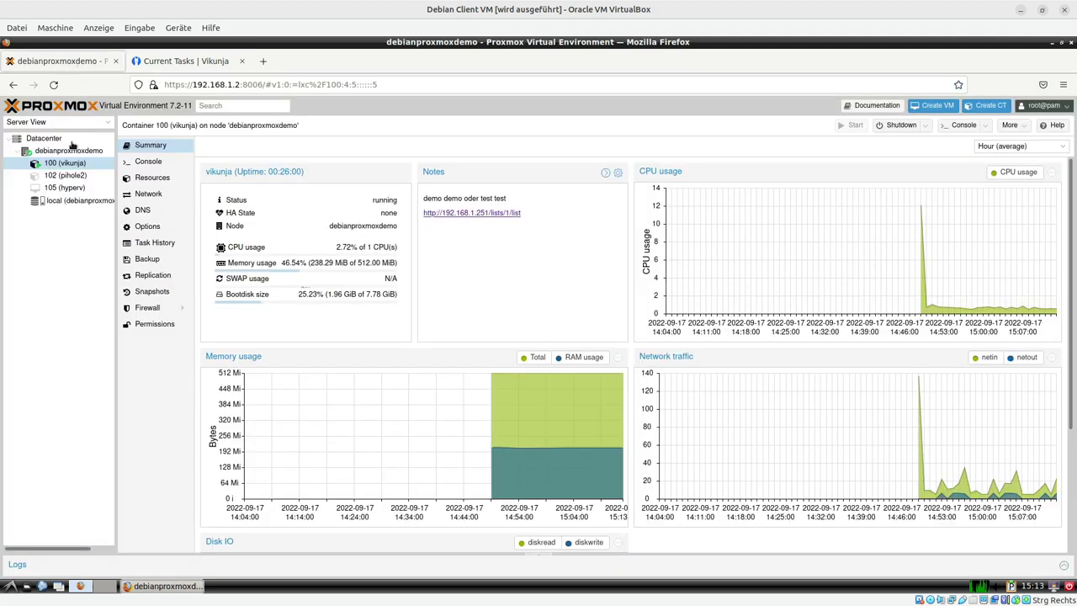
click(72, 175)
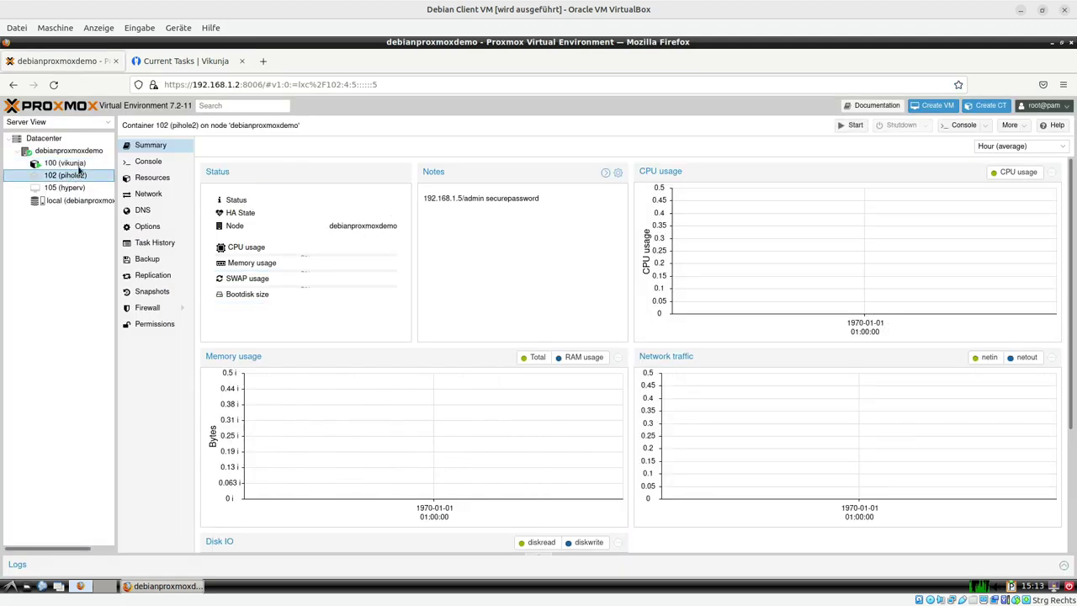
click(850, 125)
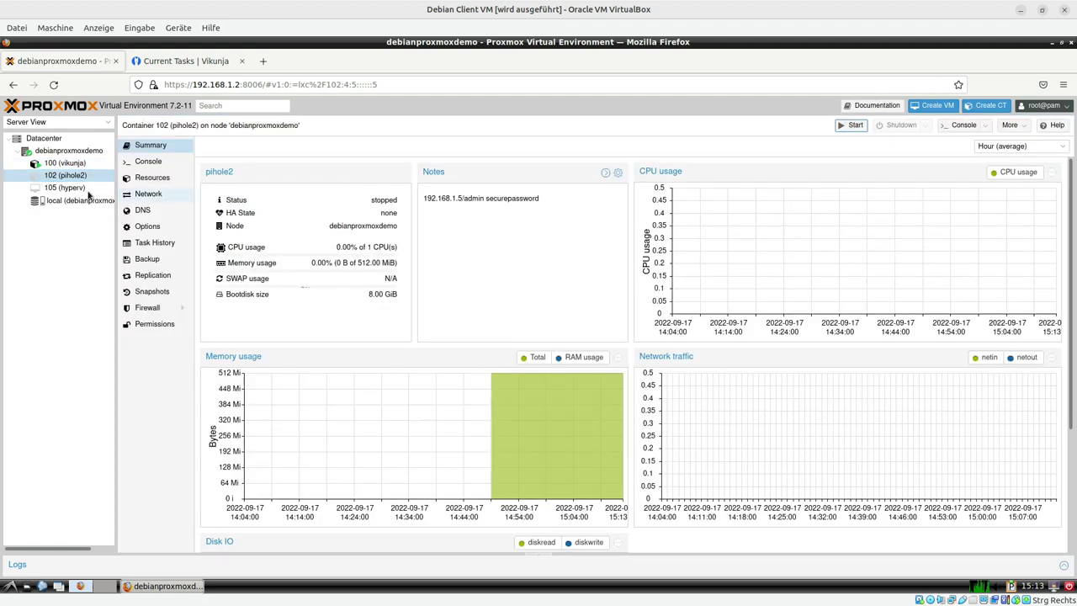
click(150, 226)
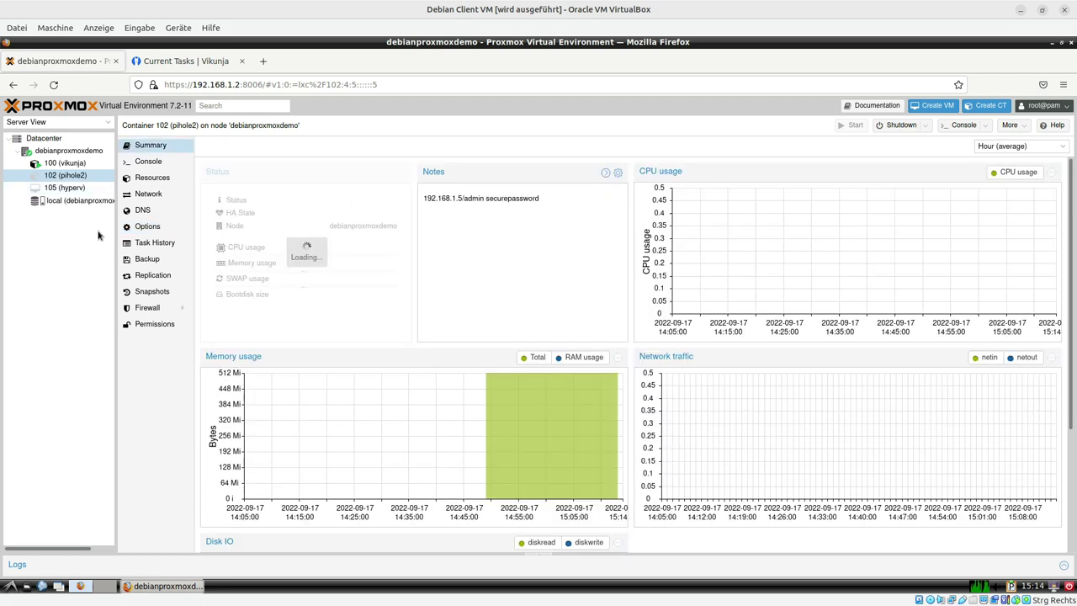
click(88, 190)
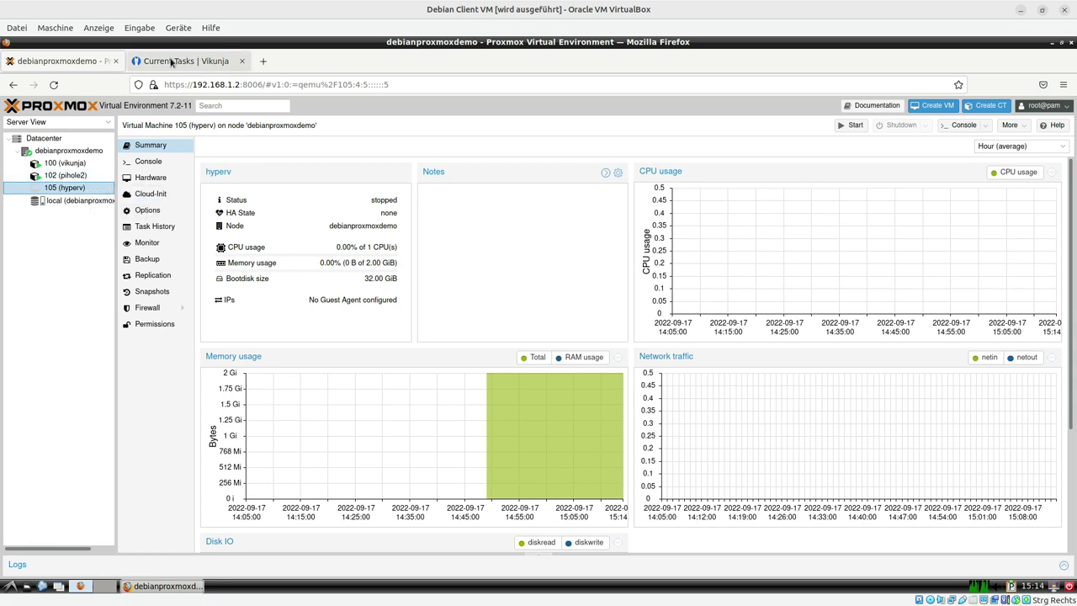
click(89, 176)
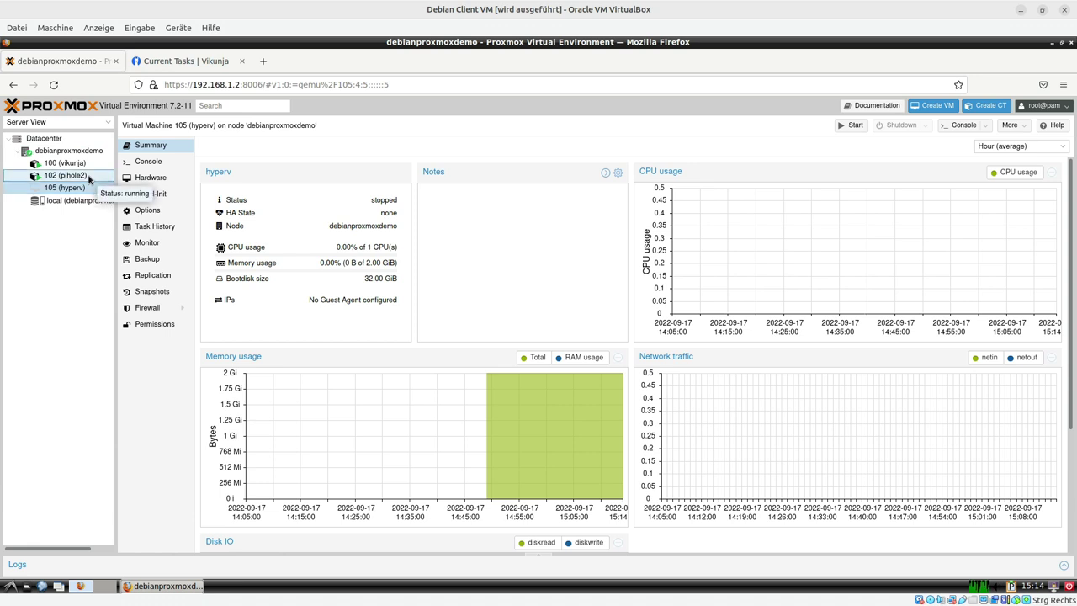
Load the website bild.de in a new browser tab.
click(261, 62)
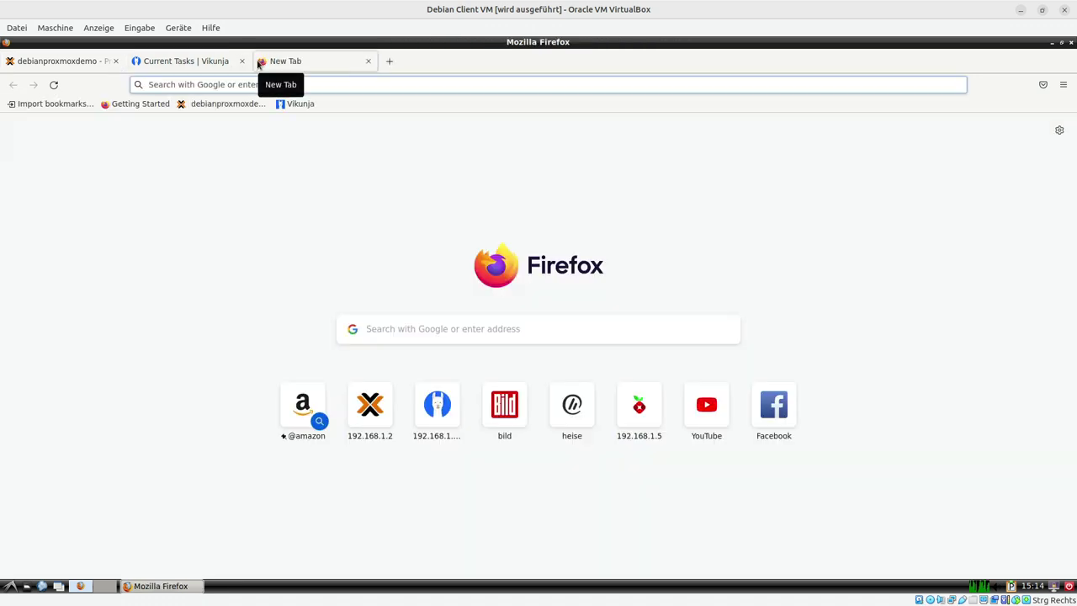
text(bild.de)
key(Return)
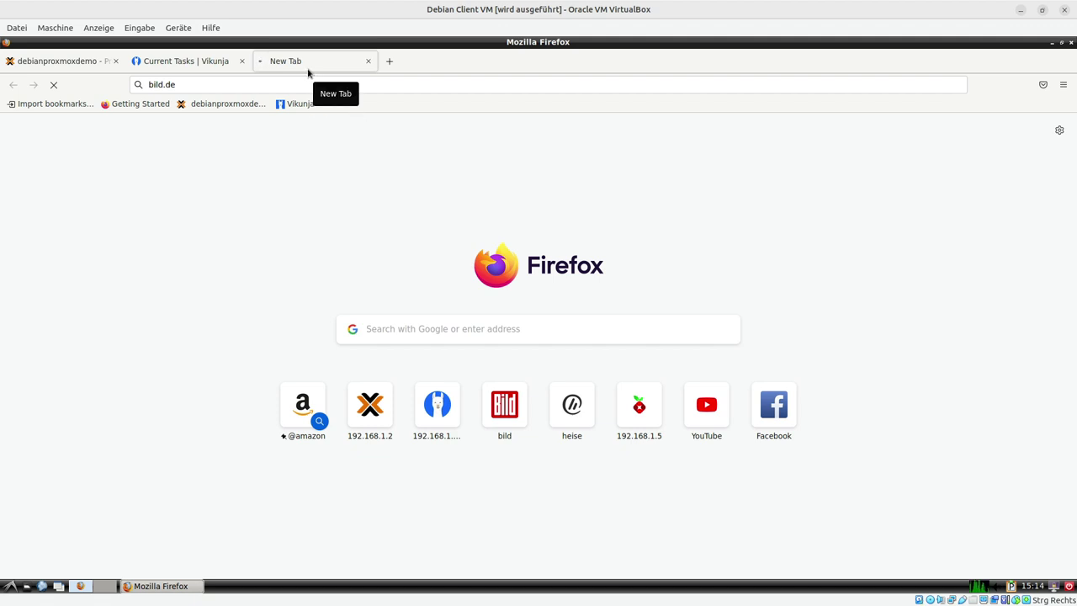
Open the console of container 102 (pihole2) in Proxmox.
click(94, 64)
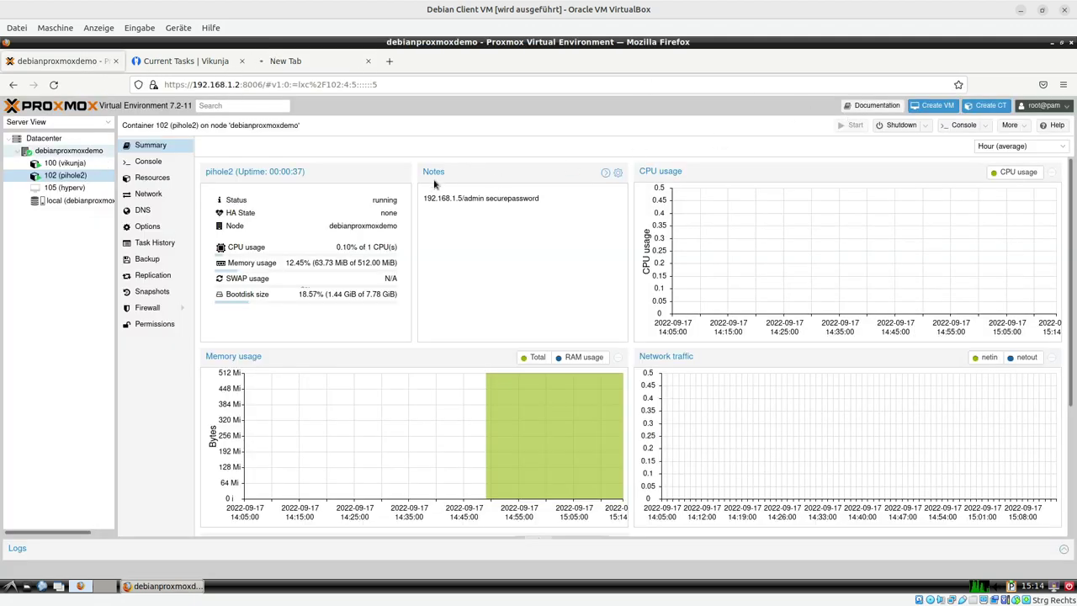
click(148, 161)
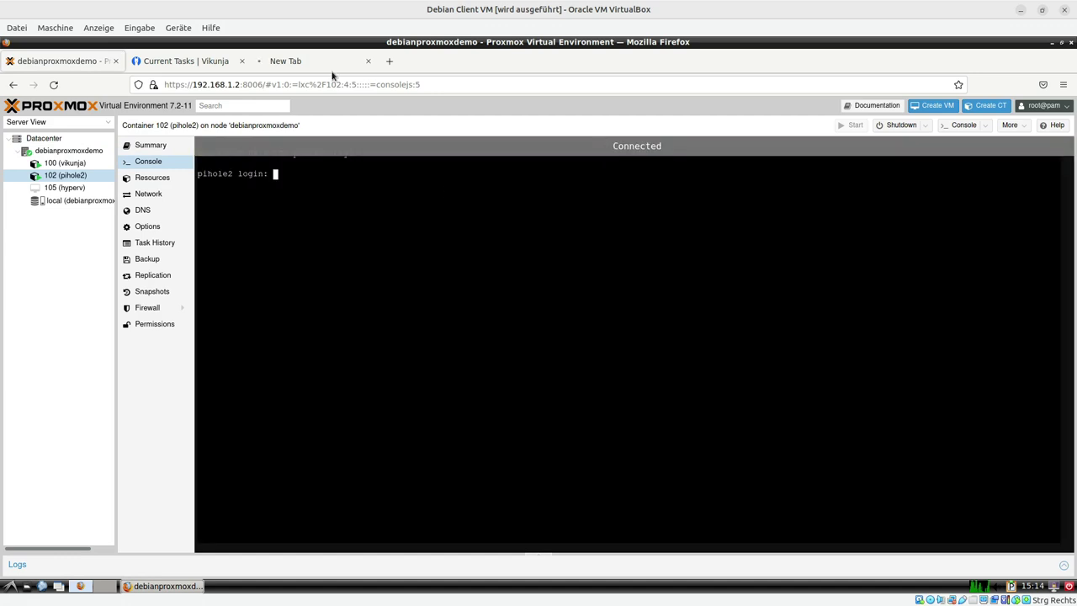
Return to the tab loading bild.de and restart Firefox after its crash.
click(334, 69)
click(728, 410)
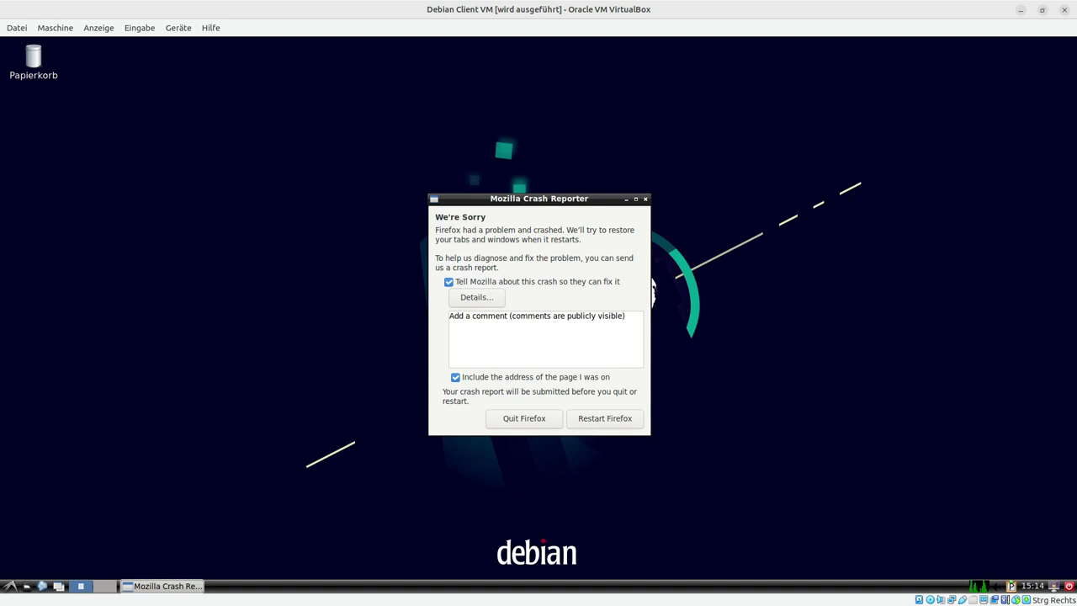
click(587, 418)
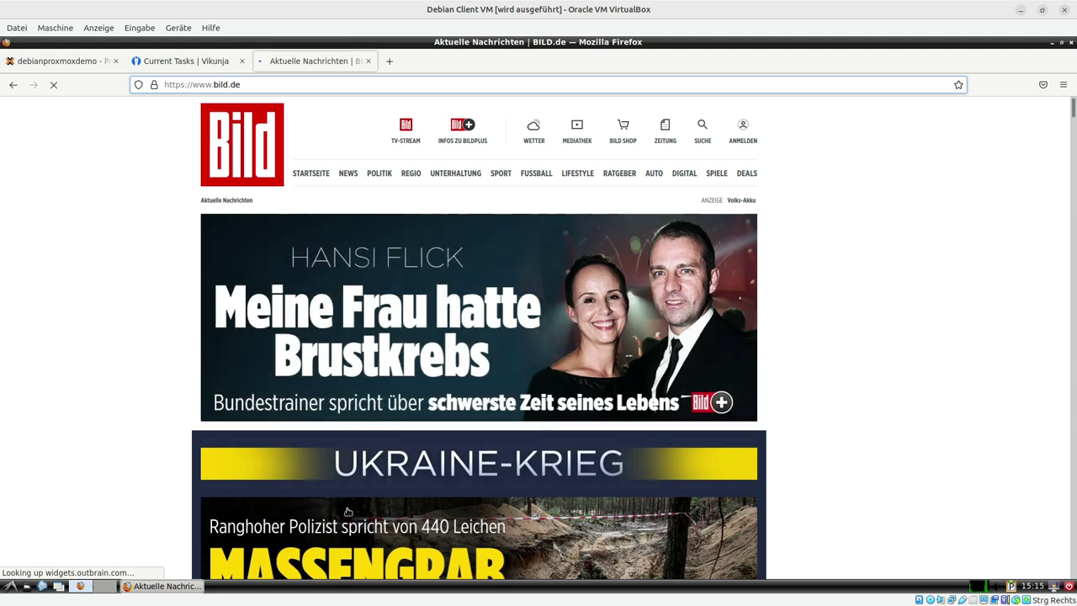
Try to load heise.de in a new browser tab.
click(389, 62)
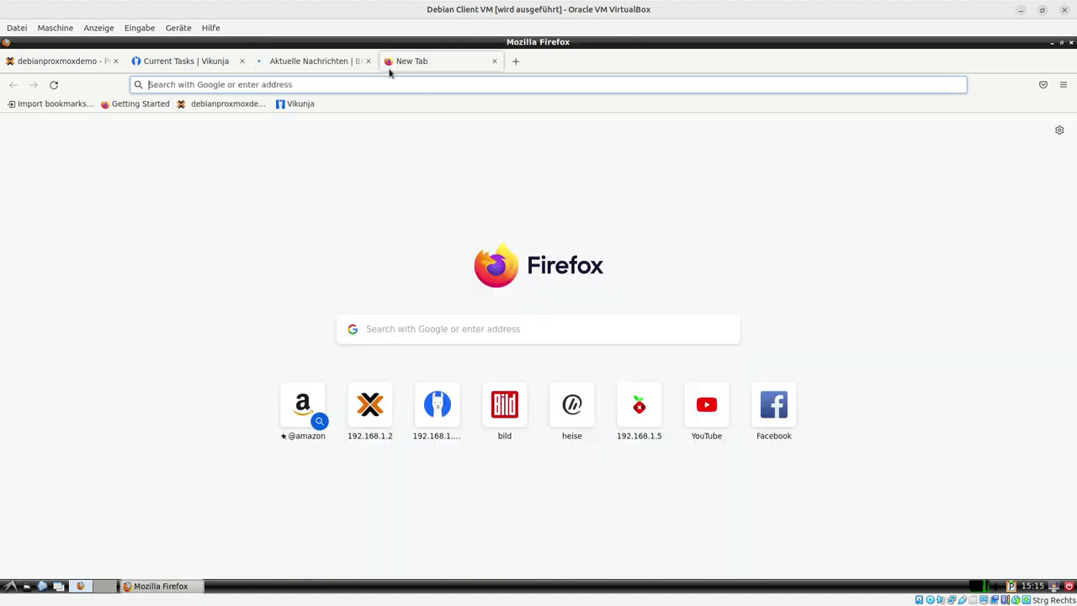
text(heise.de)
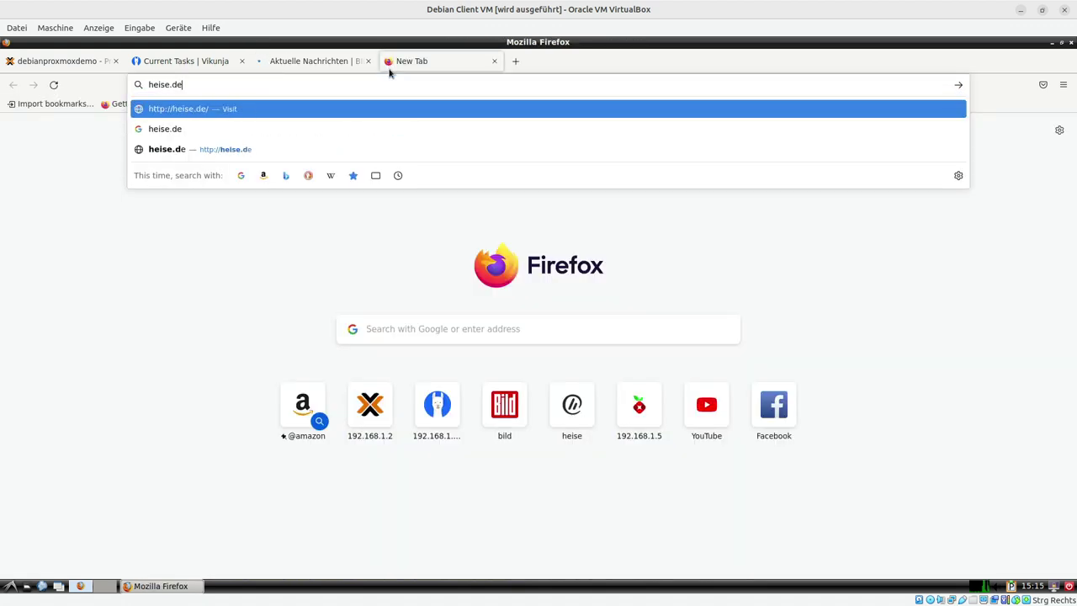
key(Return)
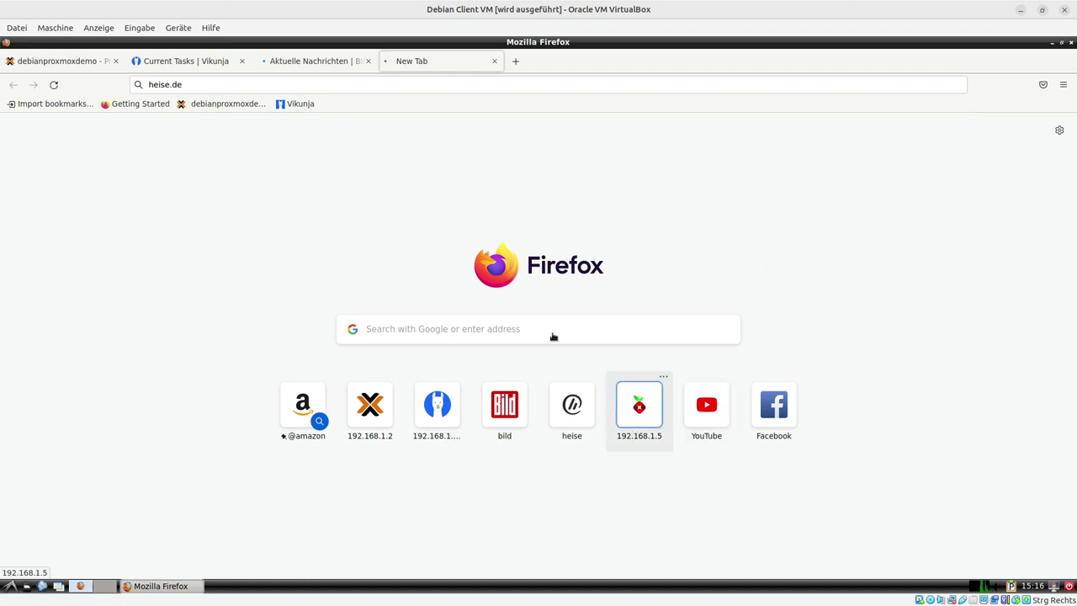
Try to reach the Pi-hole page at 192.168.1.5, and close that tab and the bild.de tab.
click(687, 403)
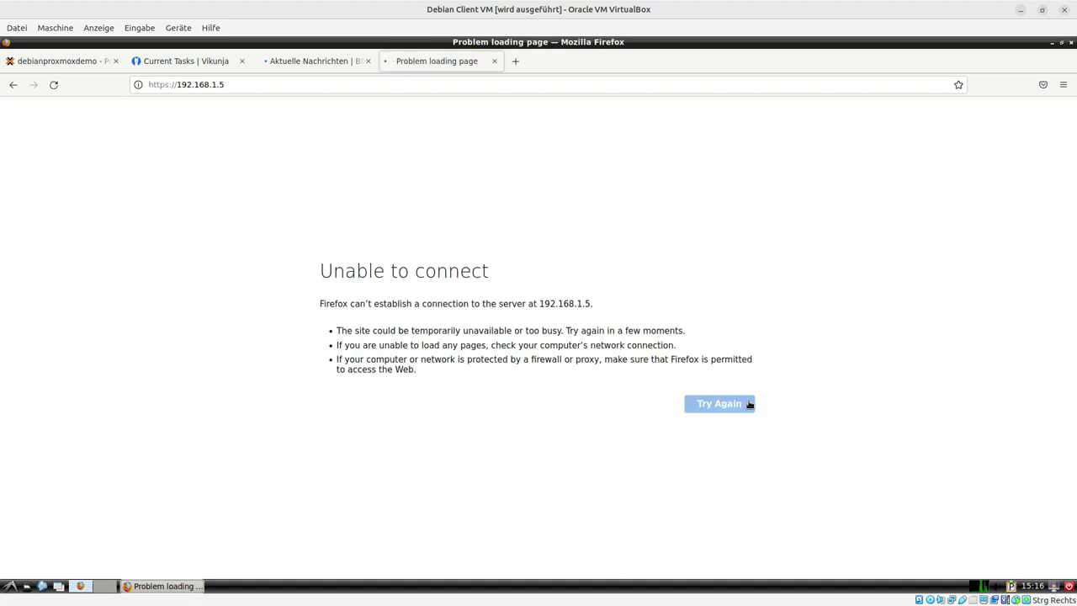
click(244, 84)
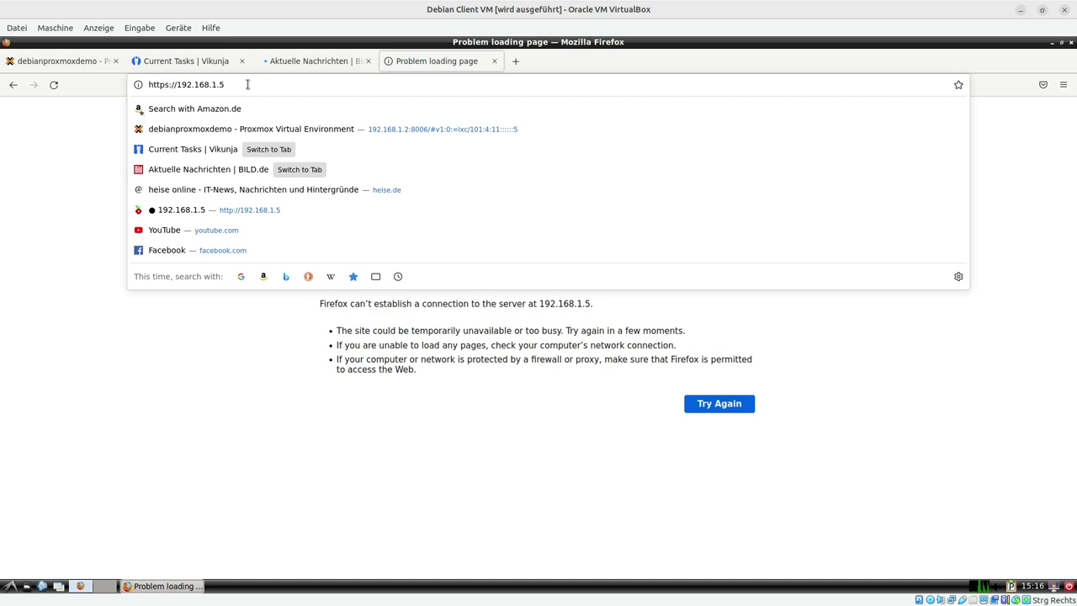
click(494, 61)
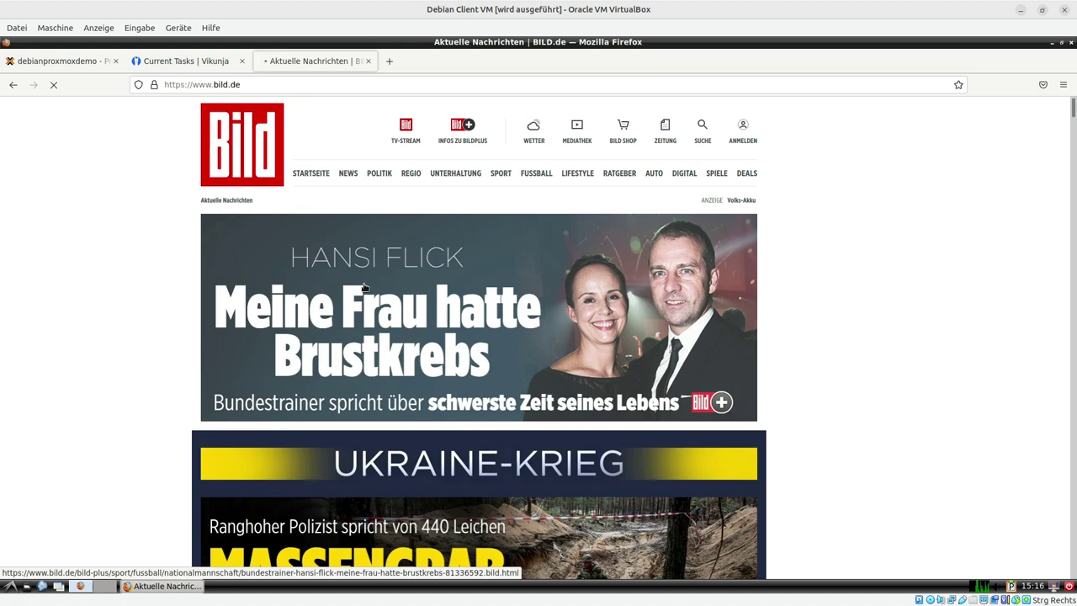
click(365, 64)
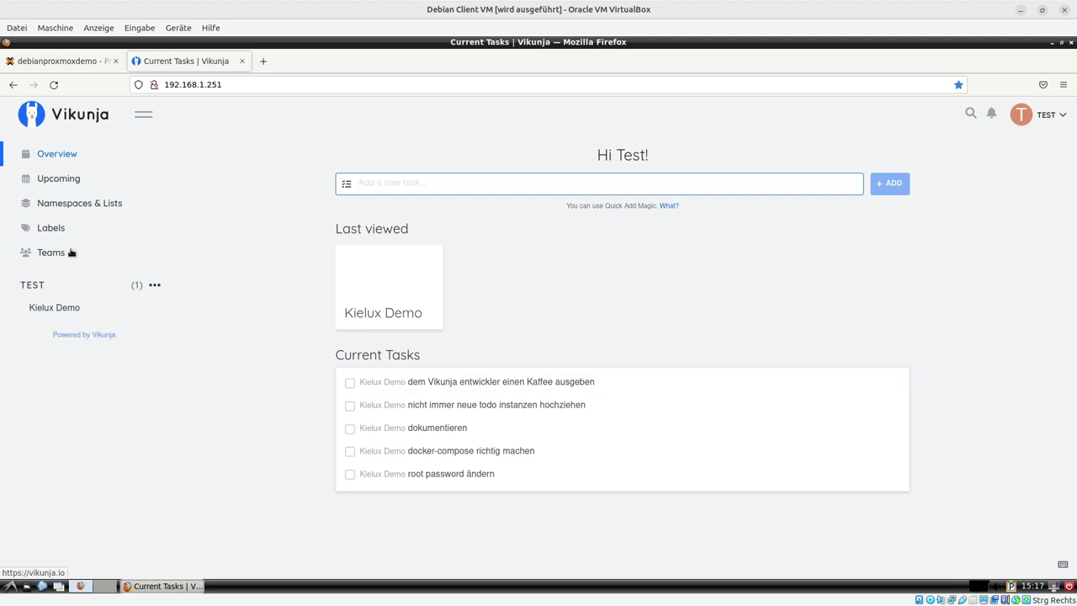
Log back in to Proxmox as root and dismiss the subscription notice.
click(47, 61)
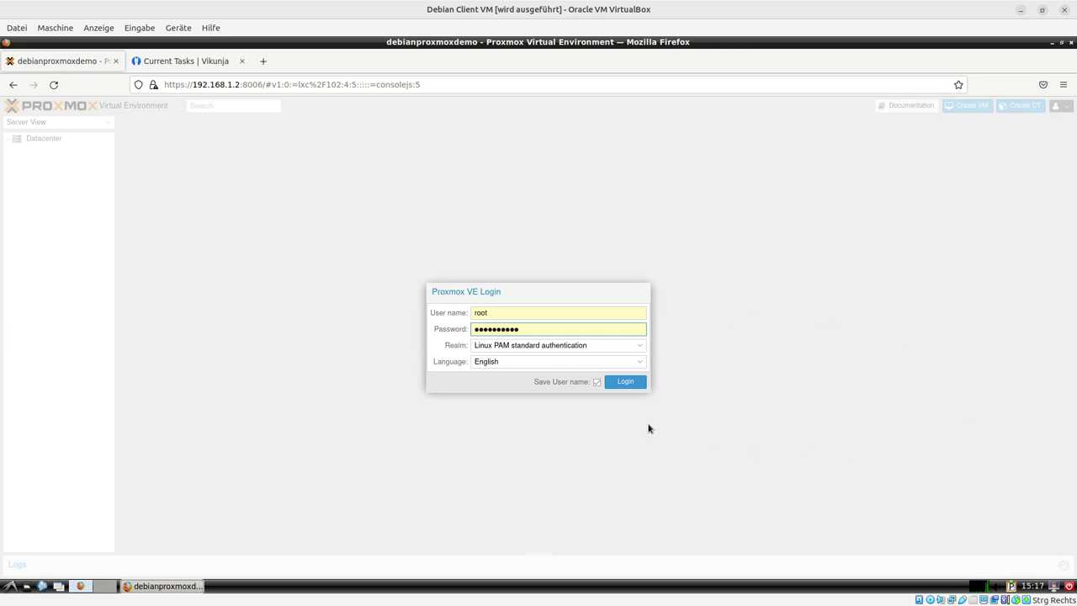
click(633, 383)
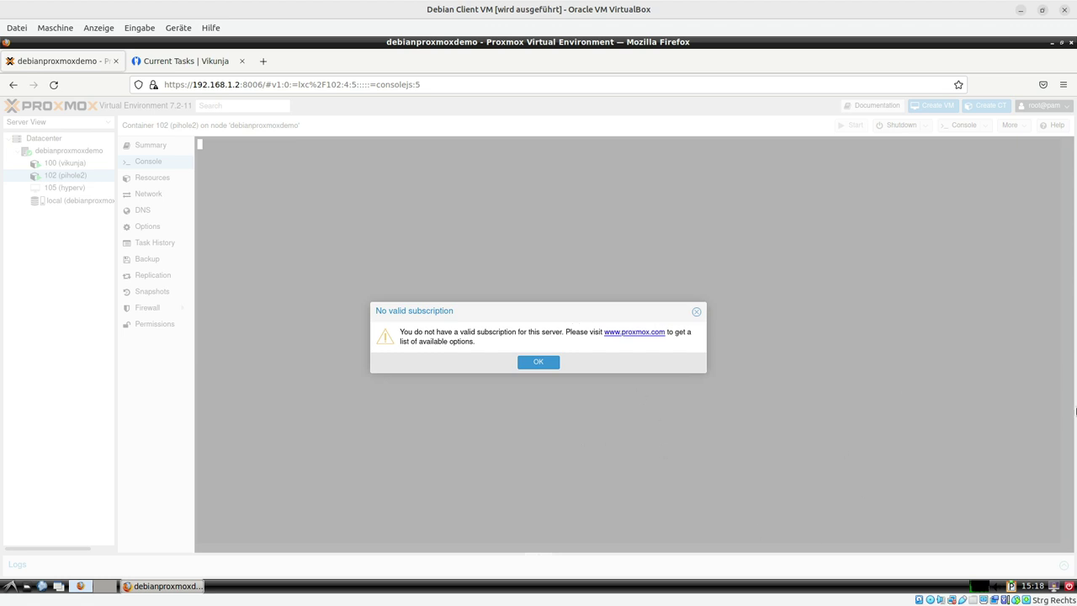
click(539, 362)
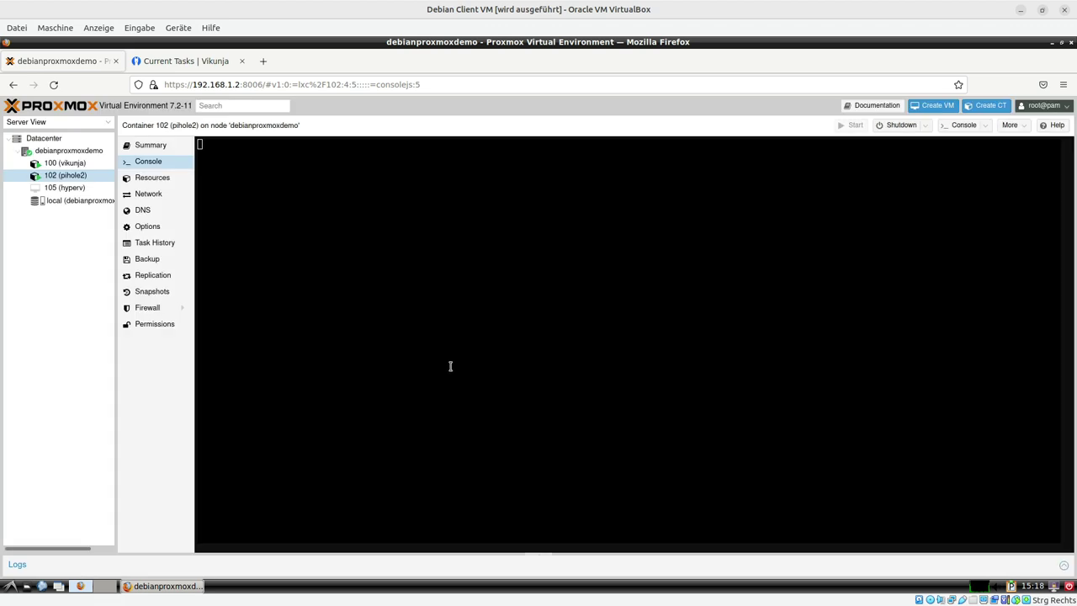
Check the debianproxmoxdemo node's summary and open the backup page of container 100 (vikunja).
click(79, 152)
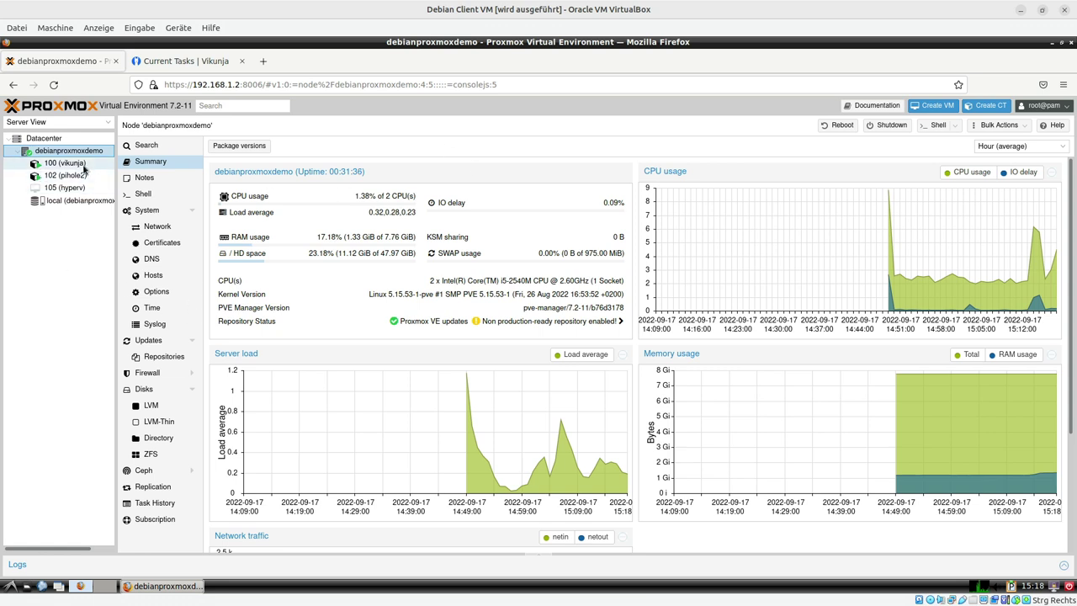
click(83, 165)
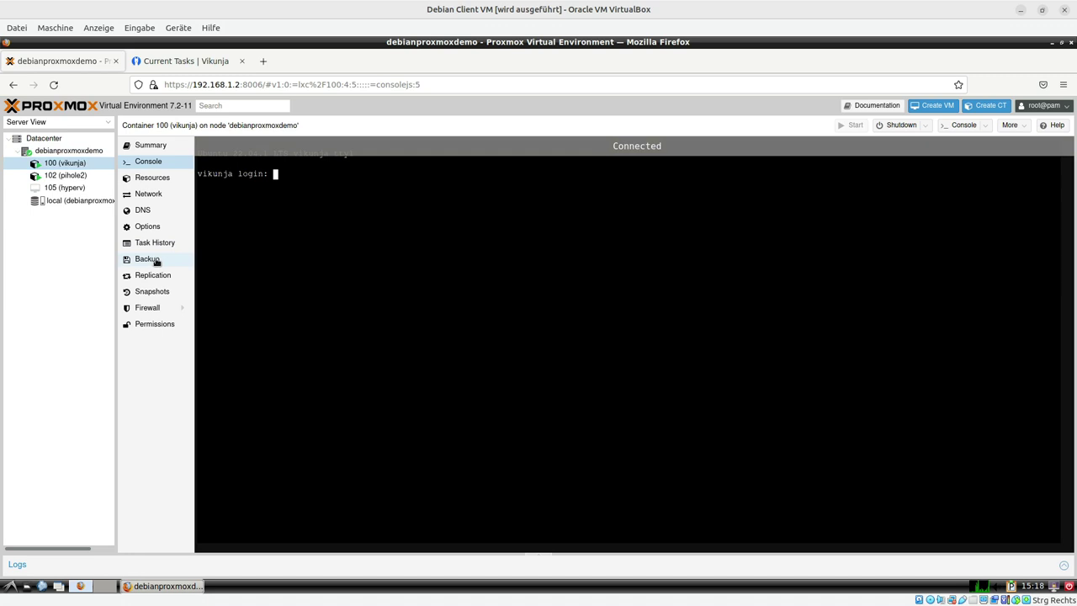
click(154, 260)
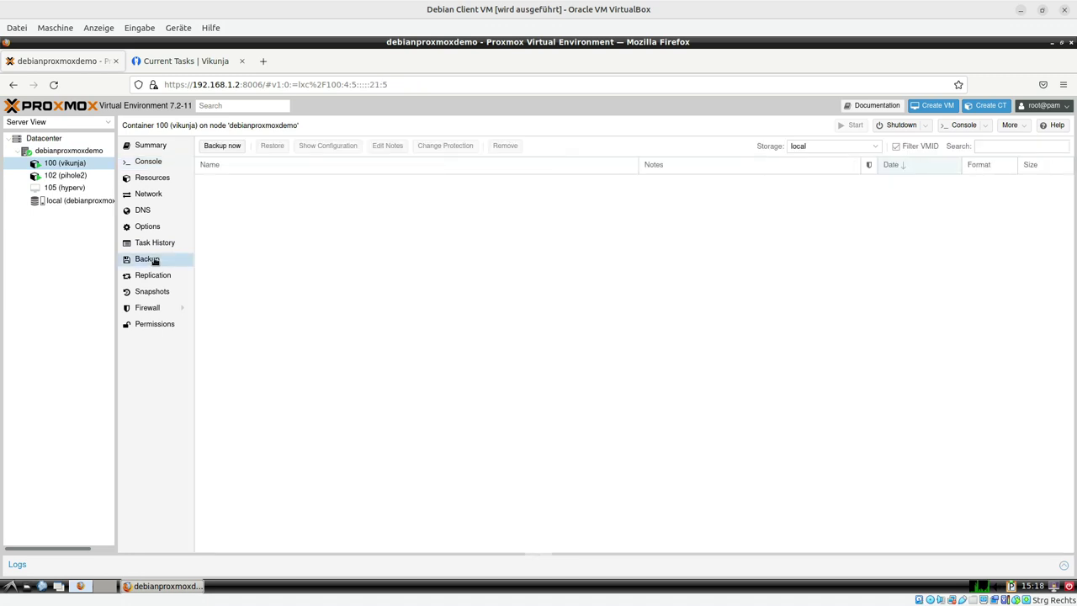